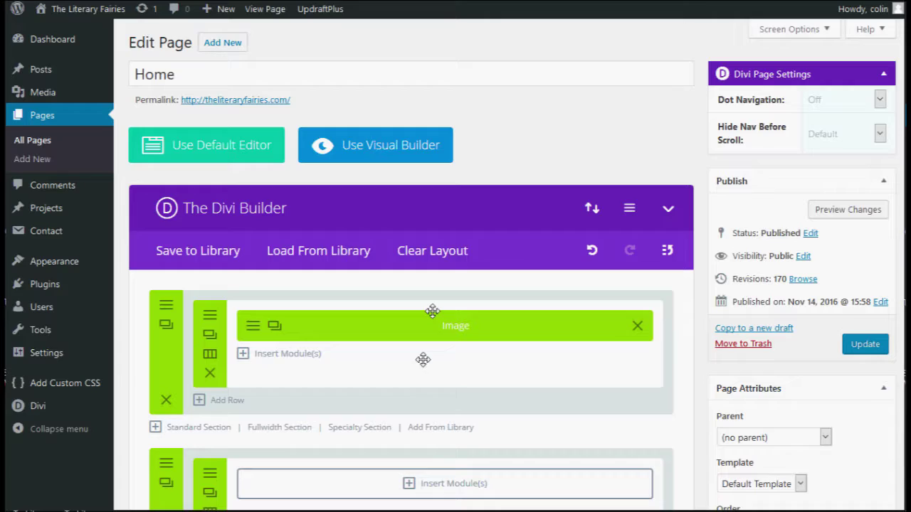
Review the text content of the Call To Action module in the three-column row, saving and closing its settings
scroll(432, 311, "down", 2)
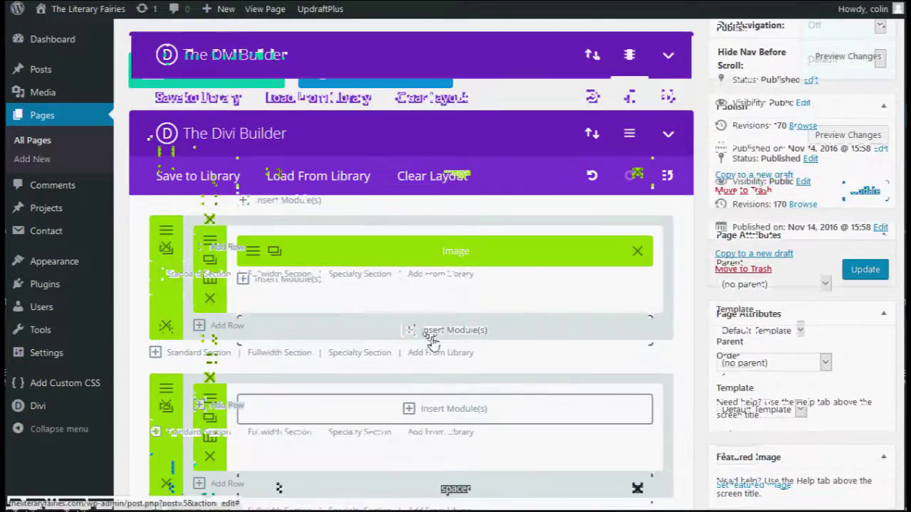
scroll(428, 350, "down", 2)
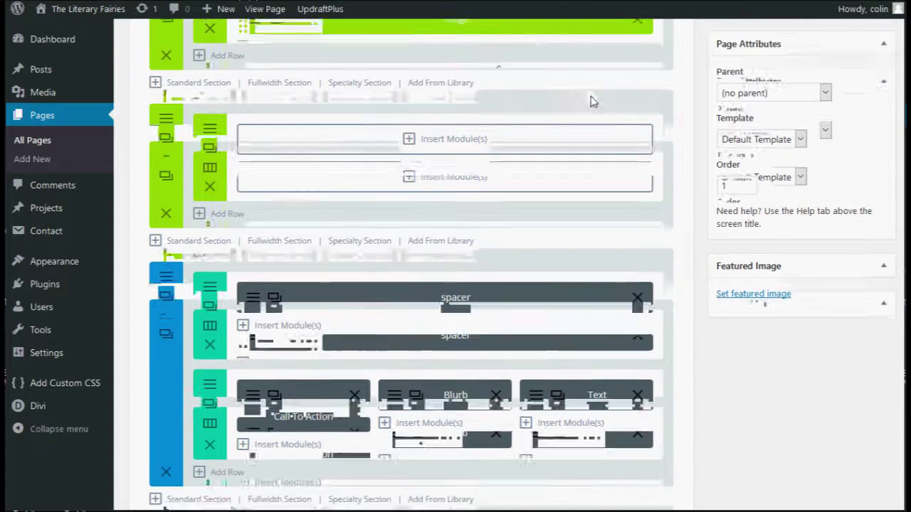
scroll(591, 106, "down", 1)
scroll(591, 107, "down", 2)
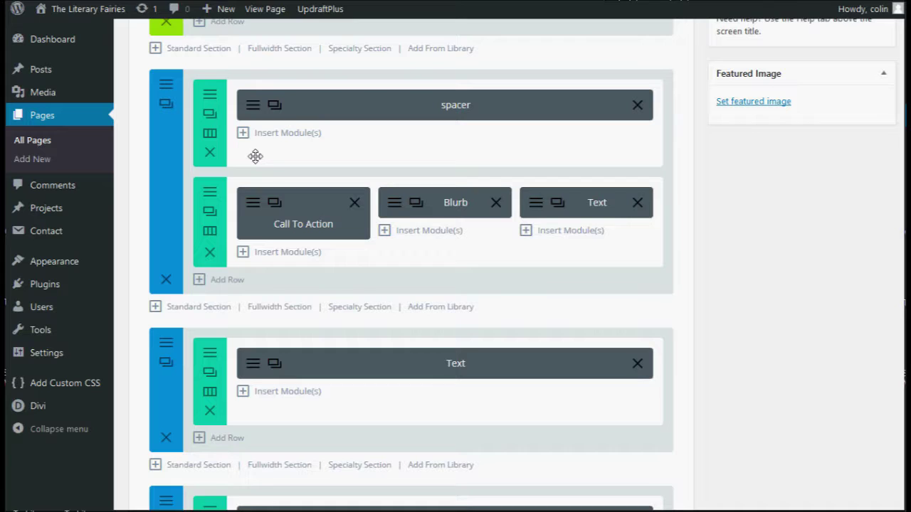
left_click(254, 205)
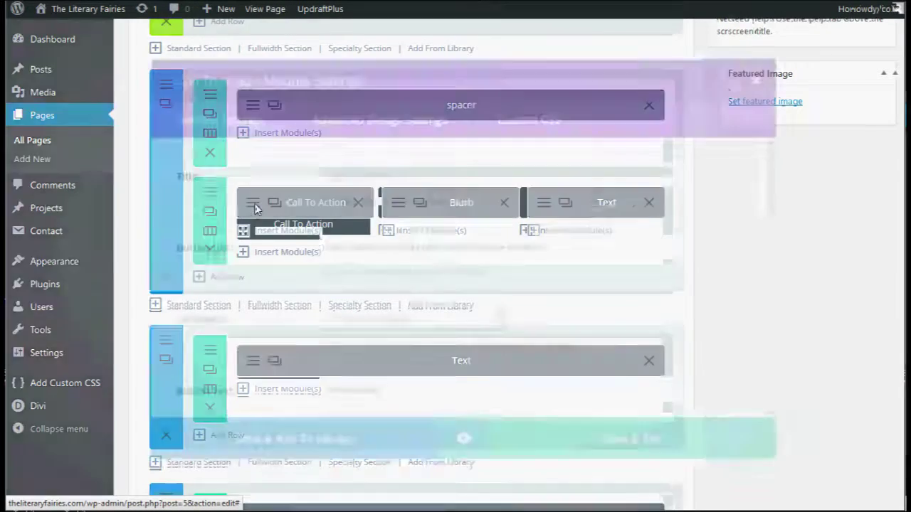
scroll(596, 275, "down", 6)
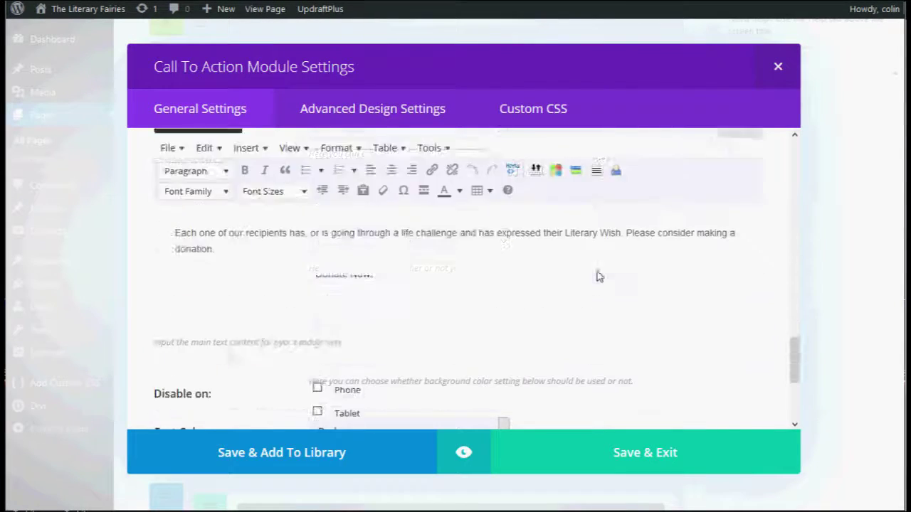
scroll(596, 274, "up", 2)
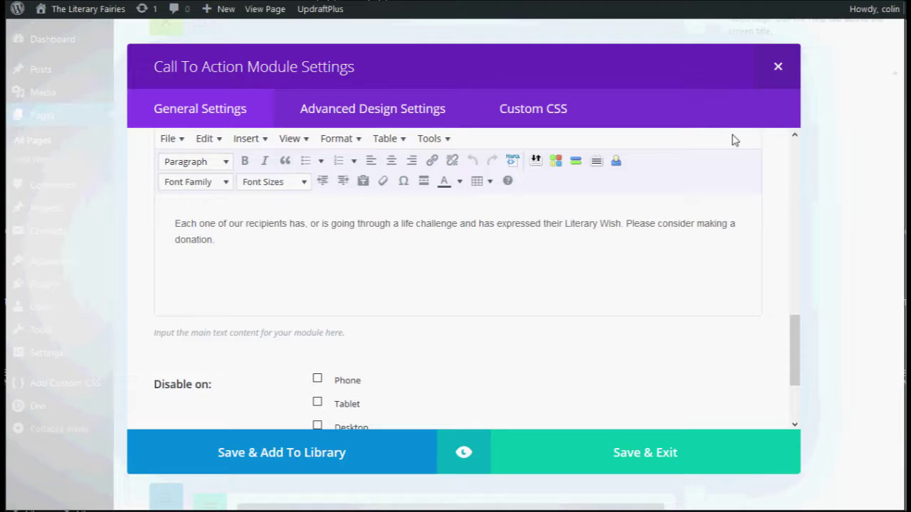
left_click(645, 457)
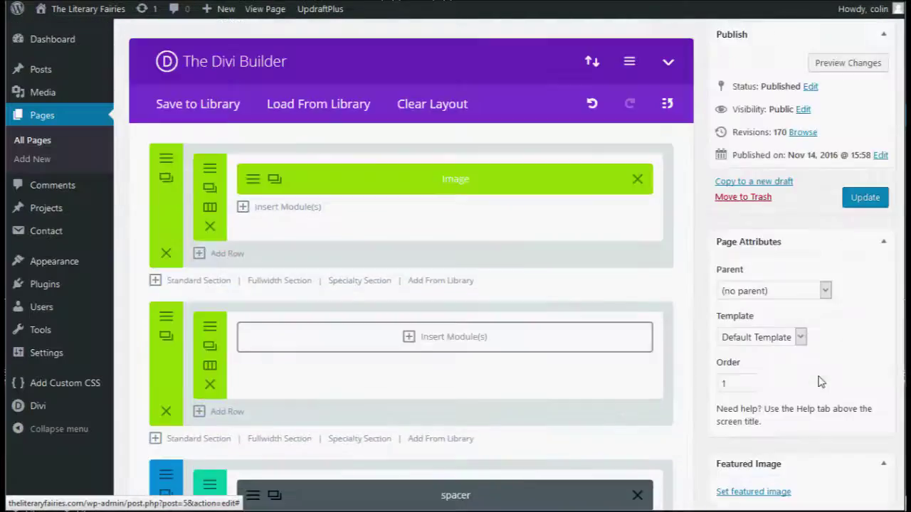
Examine the heart image in the Blurb module's content beside the Call To Action, saving and closing its settings
scroll(819, 380, "down", 1)
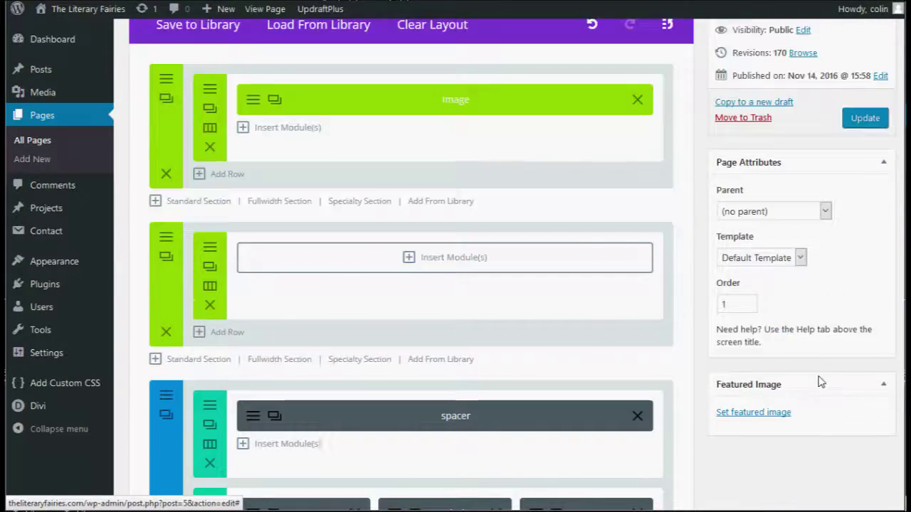
scroll(846, 362, "up", 3)
scroll(661, 330, "down", 5)
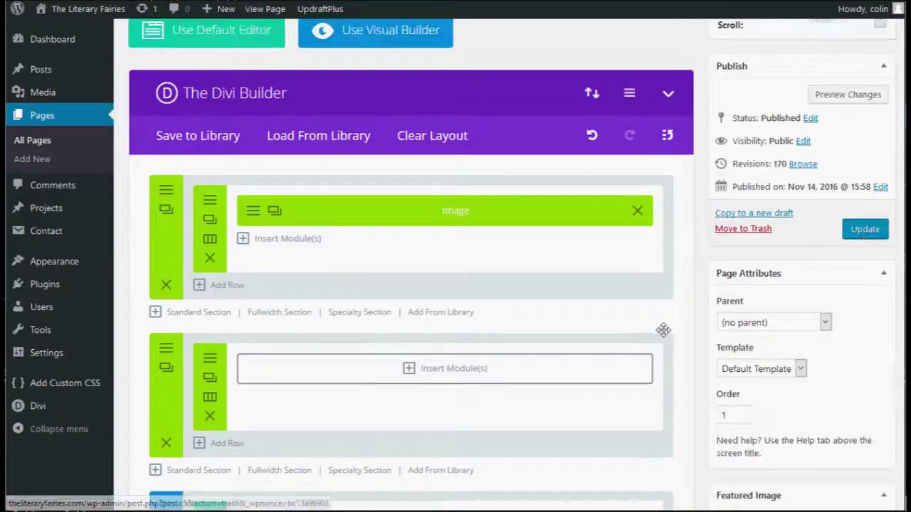
scroll(466, 305, "down", 2)
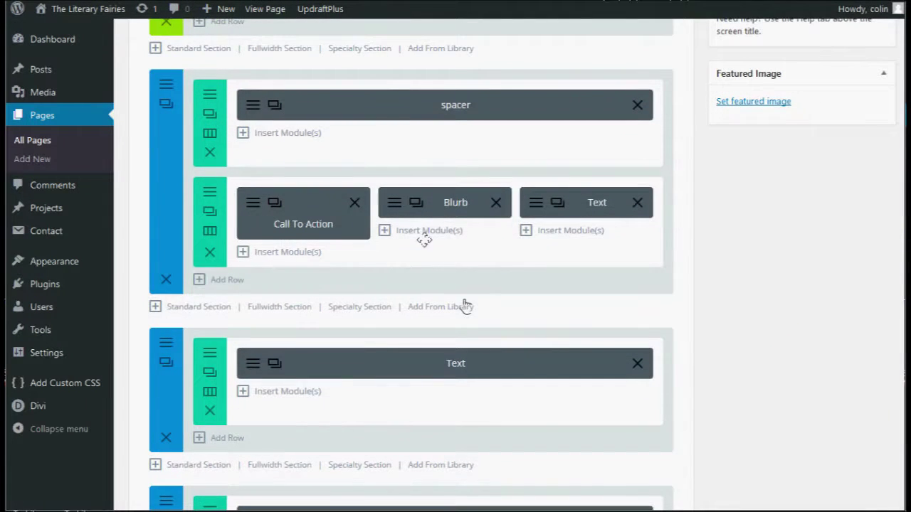
left_click(393, 207)
scroll(559, 315, "down", 5)
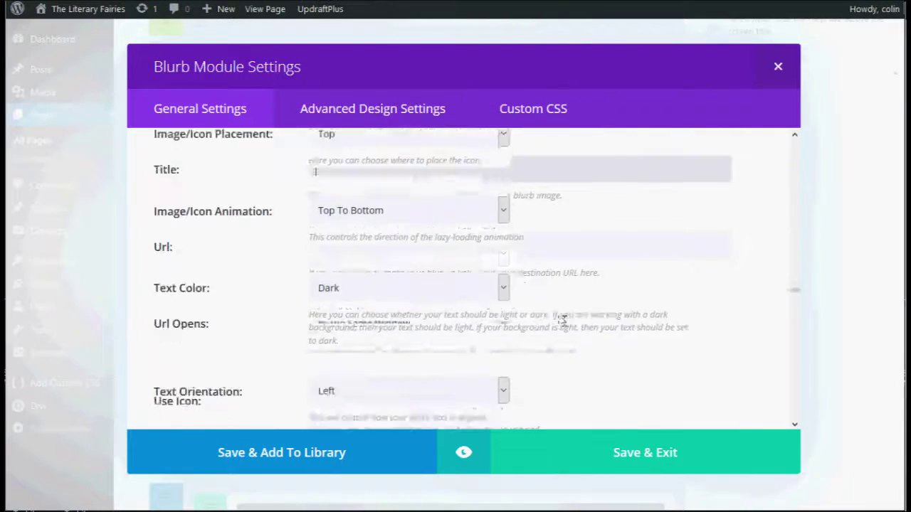
scroll(563, 326, "down", 5)
left_click(541, 227)
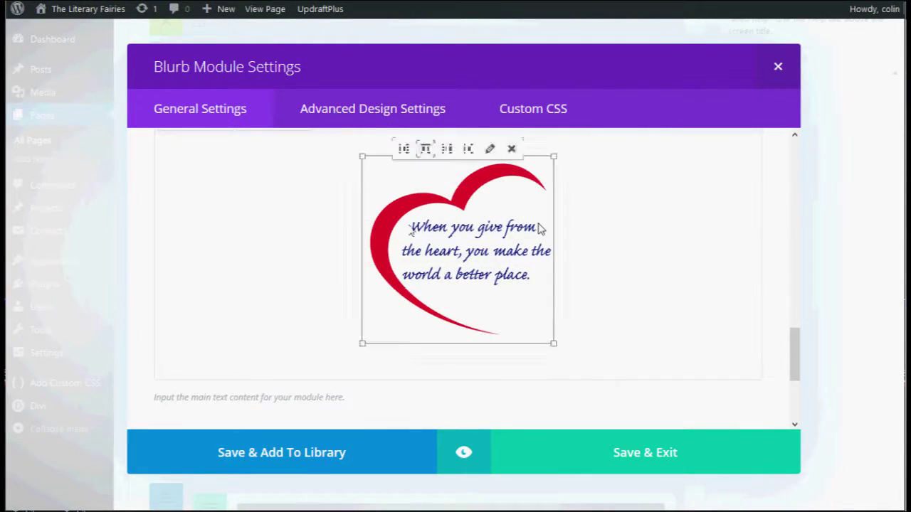
scroll(185, 259, "up", 3)
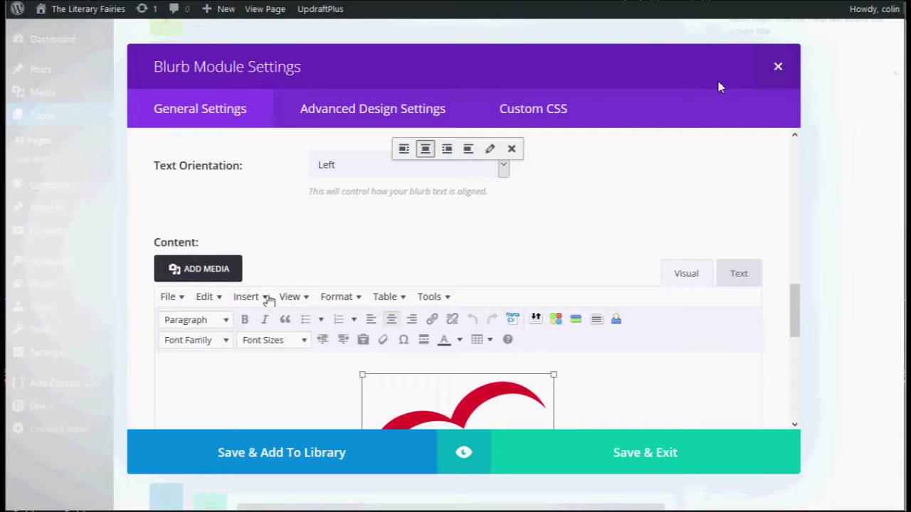
left_click(655, 453)
Open the first Toggle module below the spacer and review its title and content
scroll(498, 258, "down", 3)
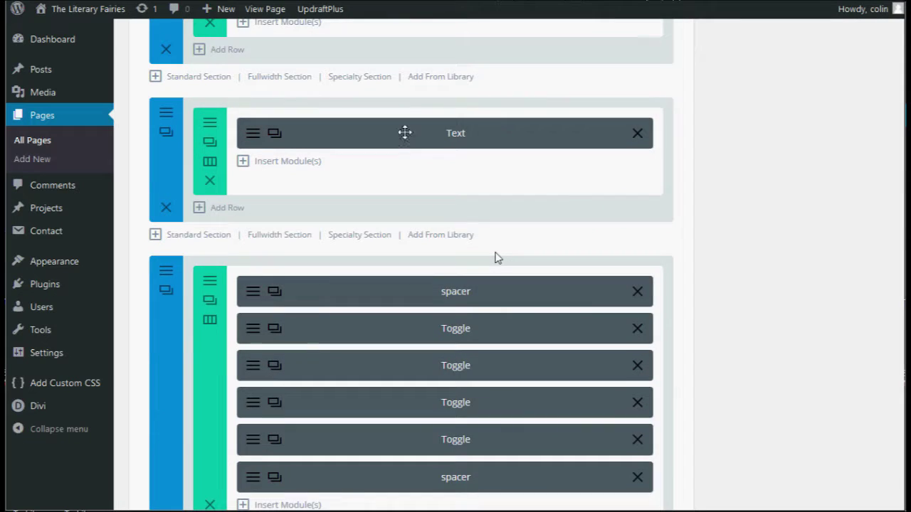
scroll(498, 259, "down", 1)
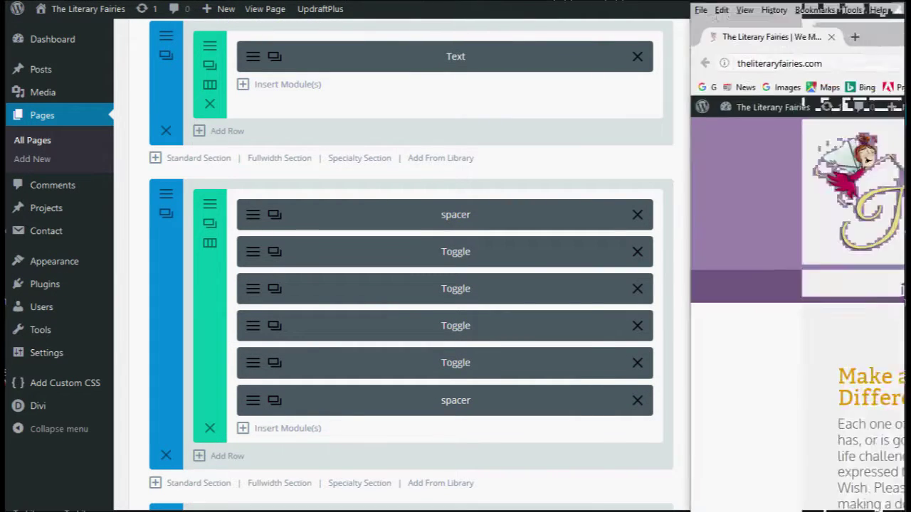
scroll(758, 269, "down", 3)
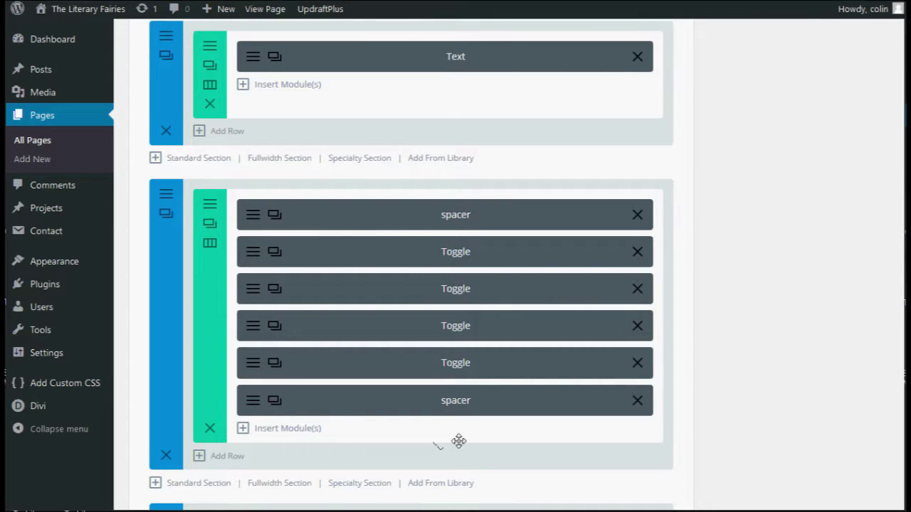
left_click(255, 258)
scroll(470, 328, "down", 3)
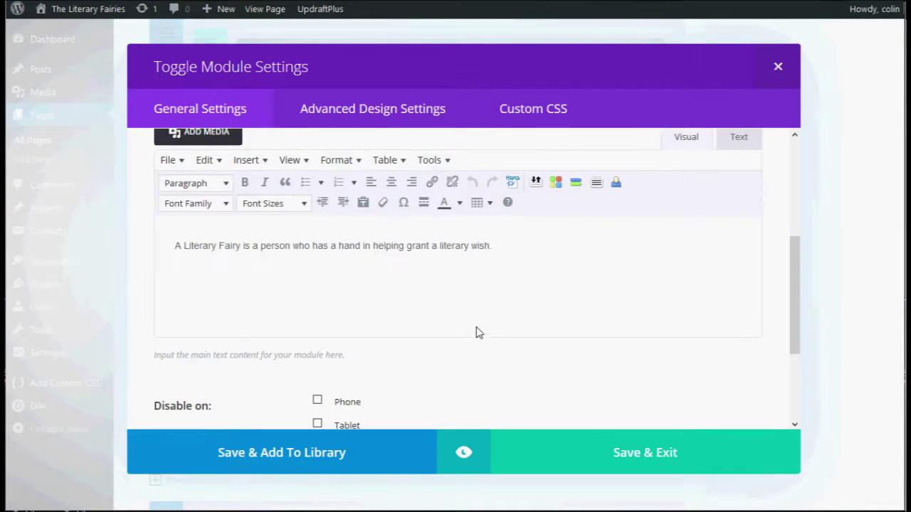
scroll(491, 306, "down", 2)
scroll(498, 288, "up", 5)
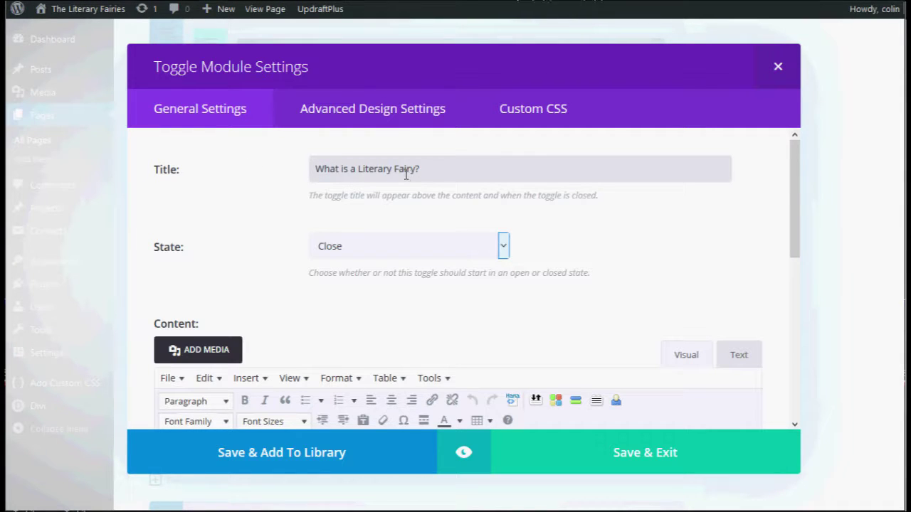
scroll(413, 206, "down", 5)
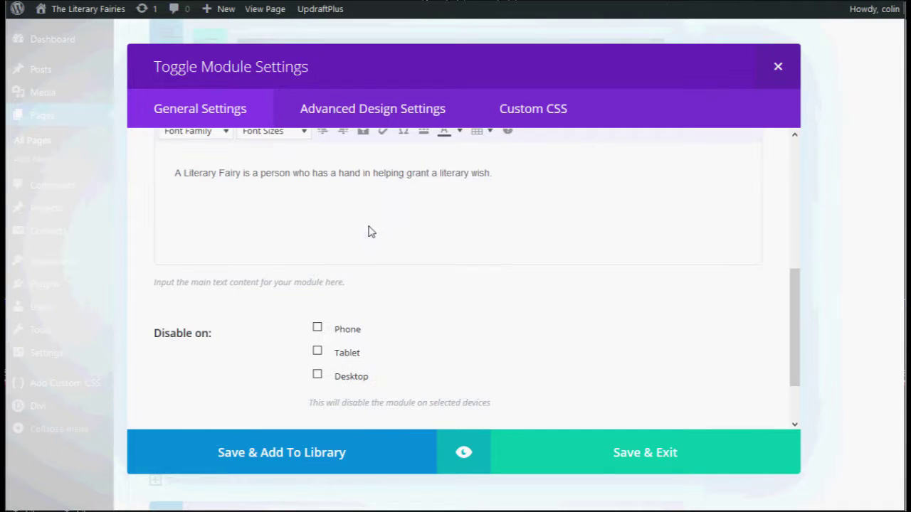
Set the first Toggle module's admin label to "What is" and save the module
scroll(305, 199, "down", 2)
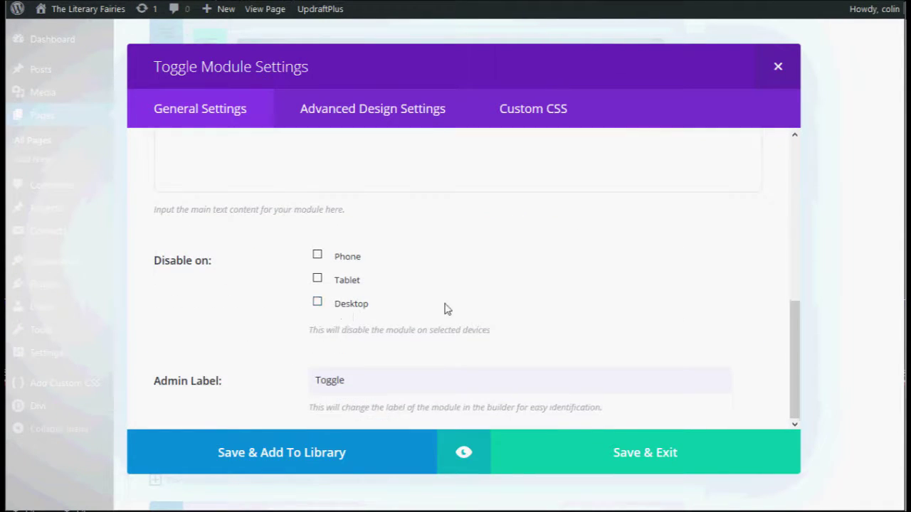
double_click(317, 381)
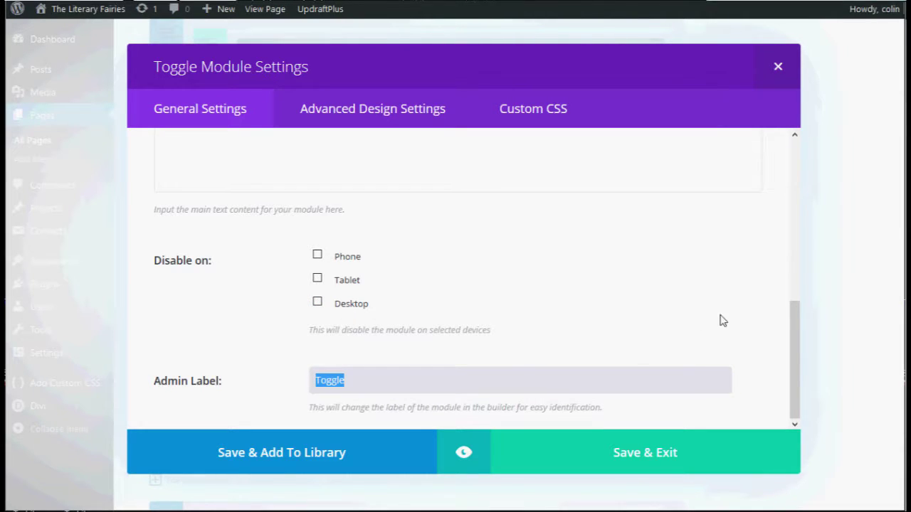
type("Wh")
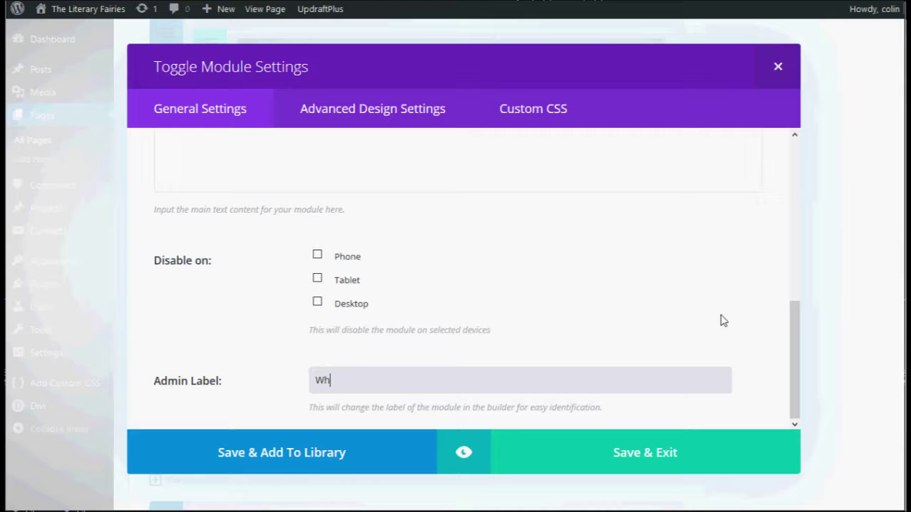
type("at is")
left_click(648, 441)
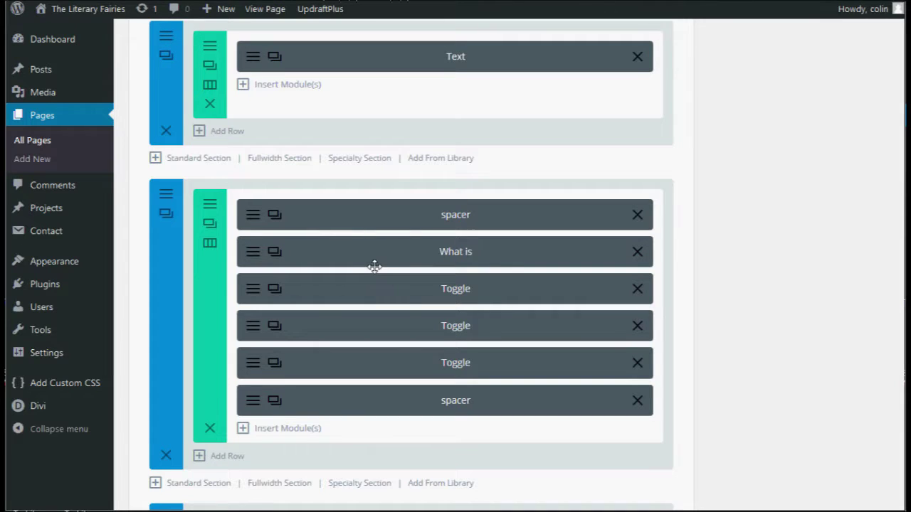
Review the text content of the "Every heart is filled" module, saving and closing its settings
scroll(309, 263, "down", 3)
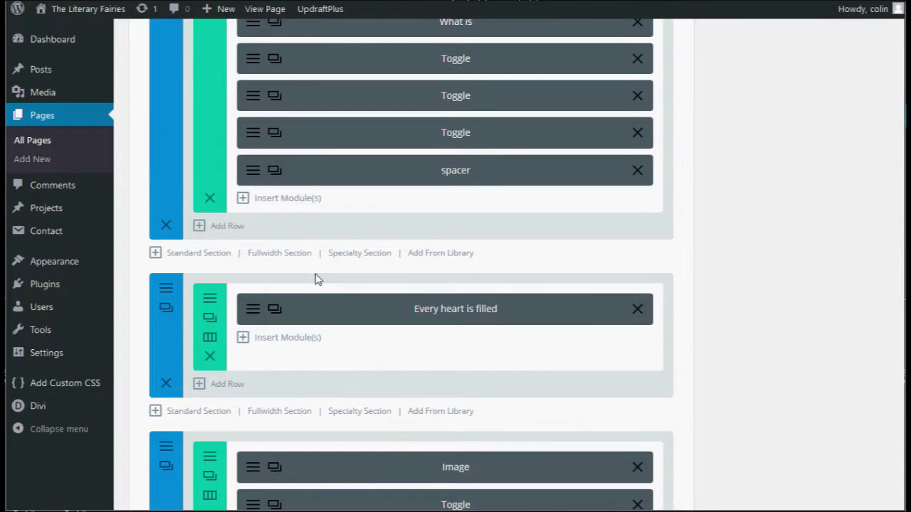
left_click(281, 316)
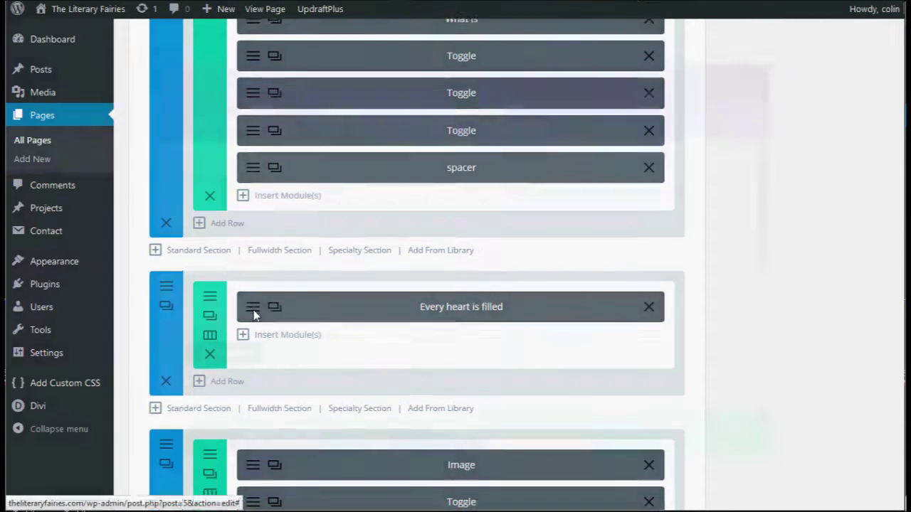
scroll(332, 318, "down", 3)
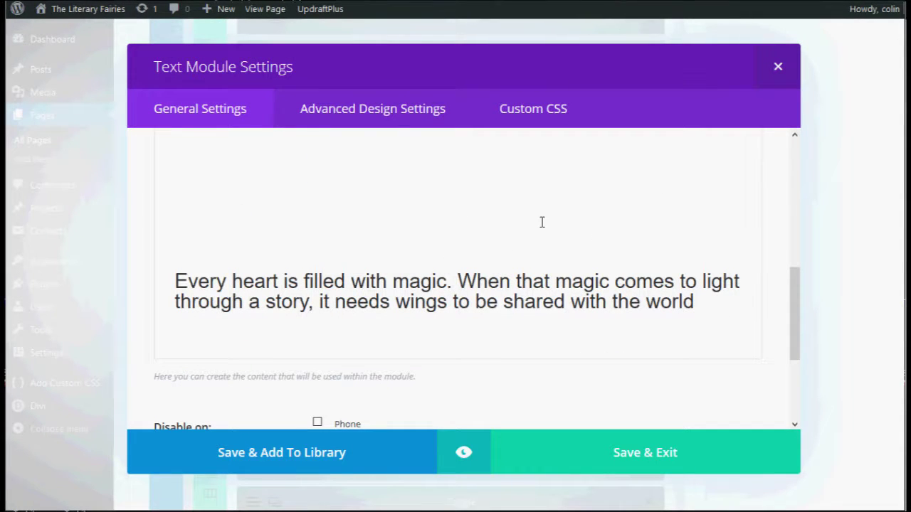
left_click(661, 452)
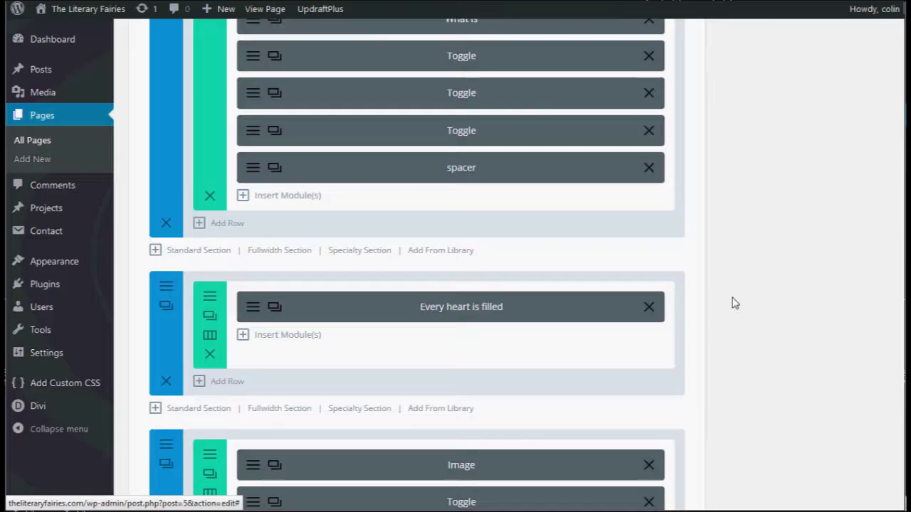
Review the title and content of the Toggle module directly below the Image module, saving and closing its settings
scroll(735, 306, "down", 4)
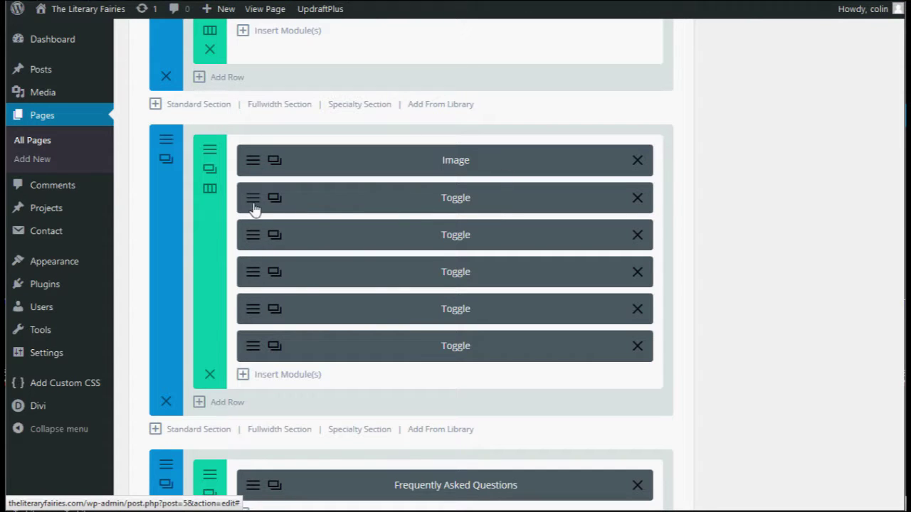
left_click(274, 199)
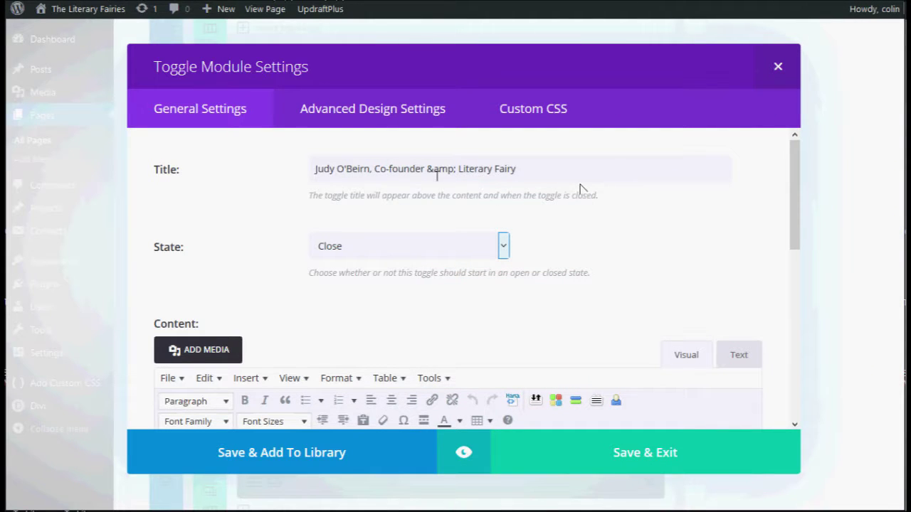
scroll(504, 217, "down", 3)
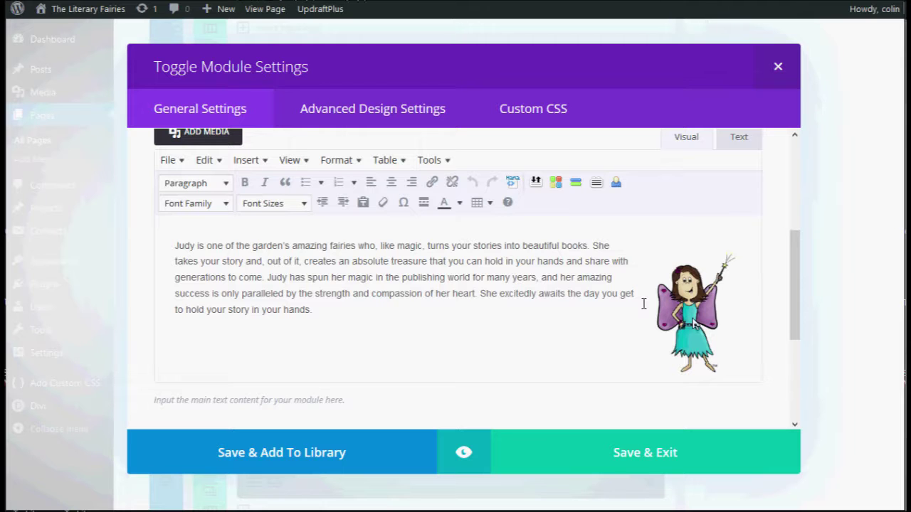
left_click(683, 441)
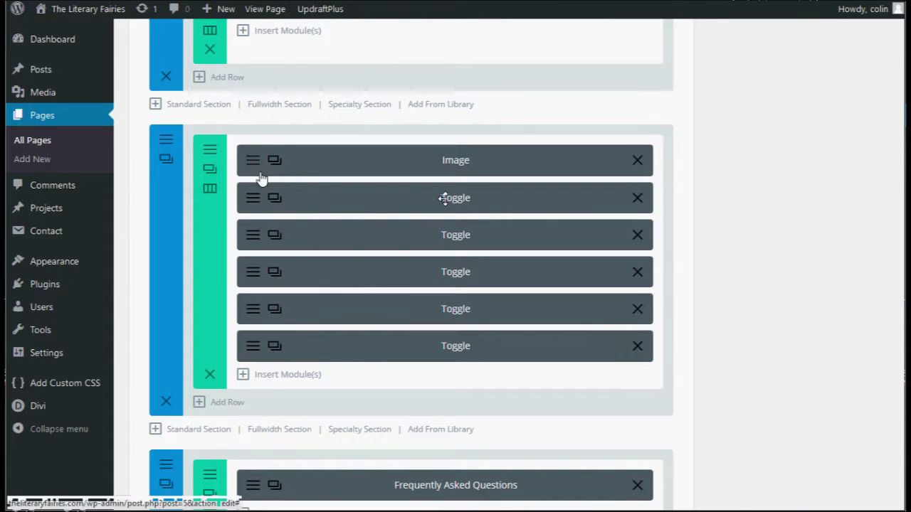
Set the admin label of the Toggle module below the Image to the featured person's first name and save it
left_click(257, 202)
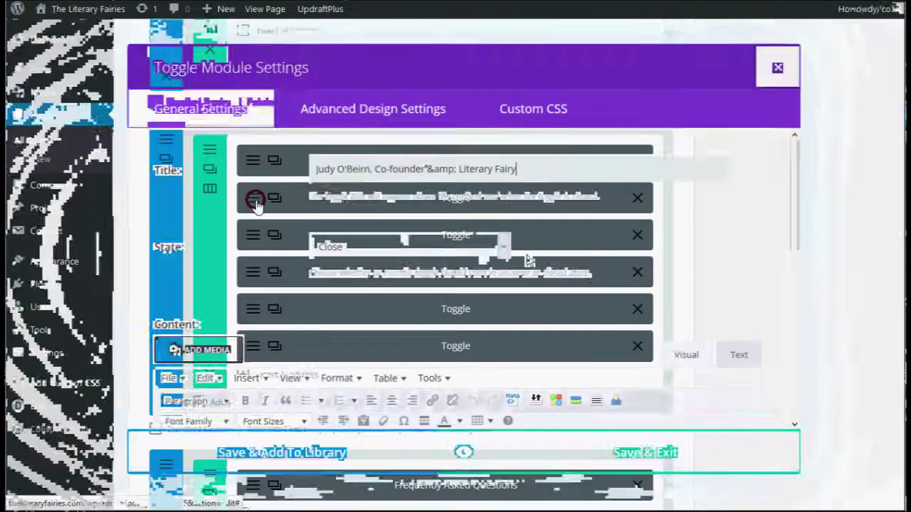
left_click_drag(362, 377, 244, 390)
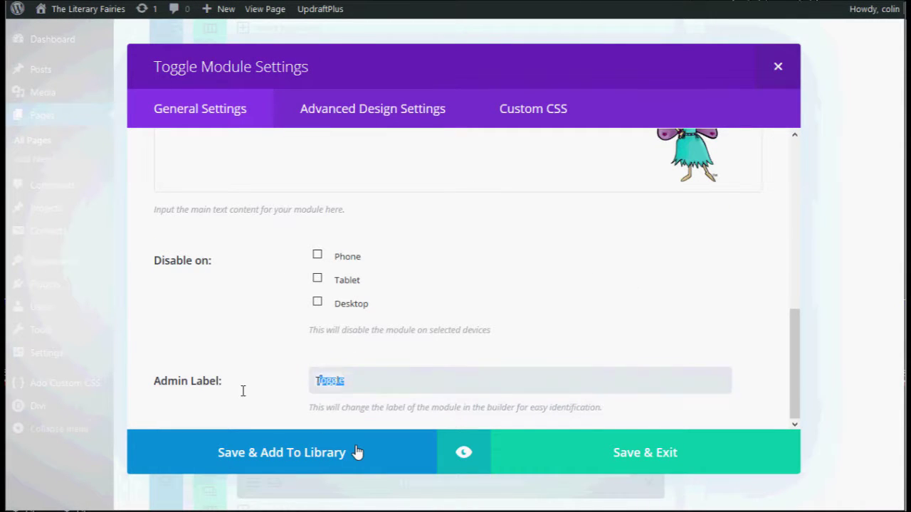
type("Jud")
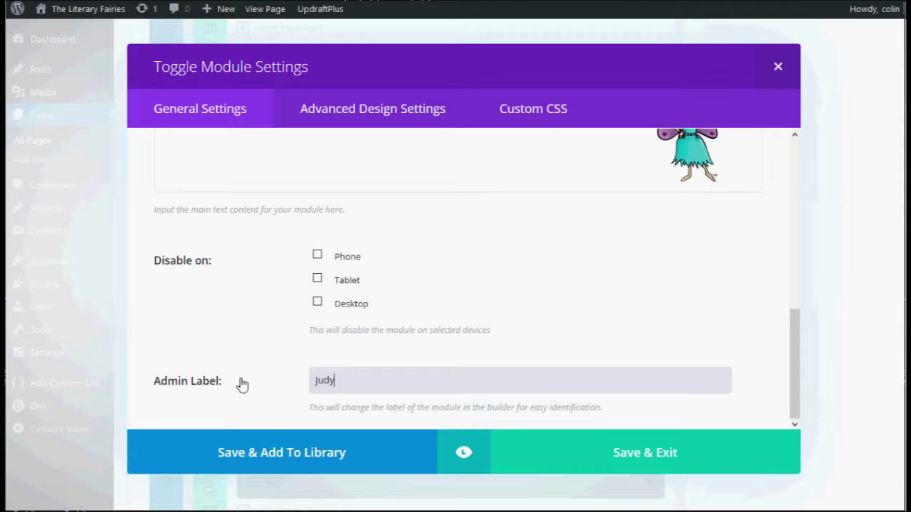
type("y")
left_click(683, 471)
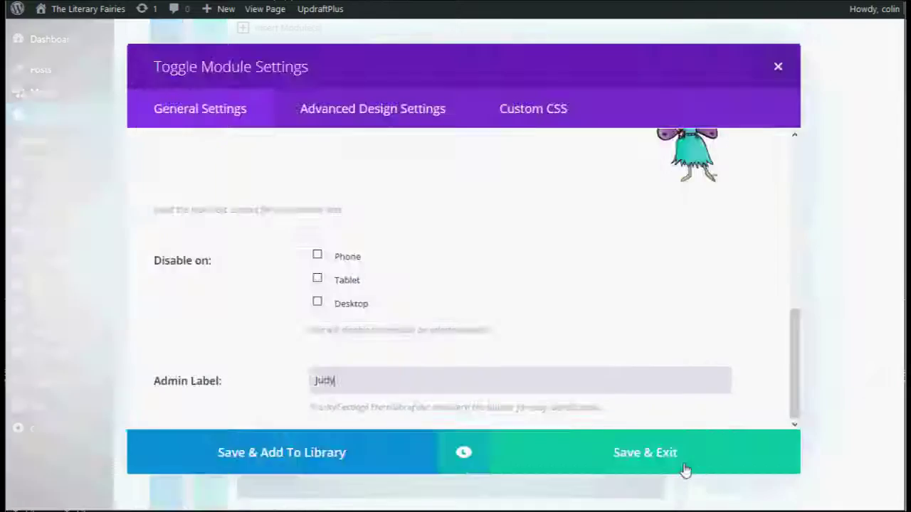
Open the Frequently Asked Questions Text module's settings and read through its questions and answers
scroll(516, 214, "down", 3)
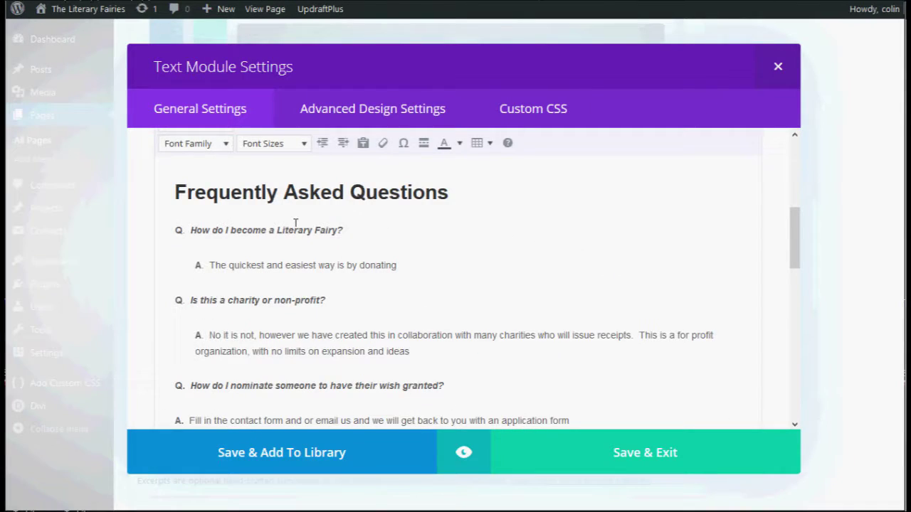
scroll(587, 263, "down", 6)
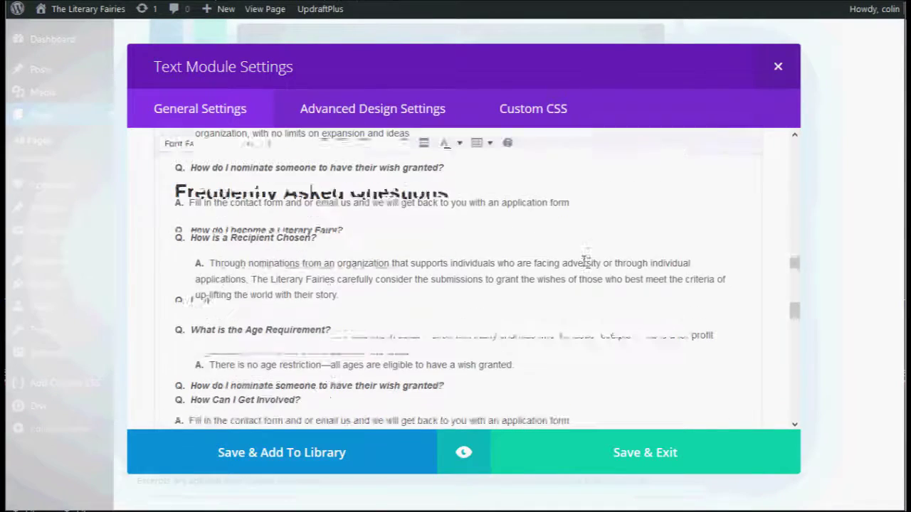
scroll(574, 277, "up", 4)
scroll(574, 276, "up", 5)
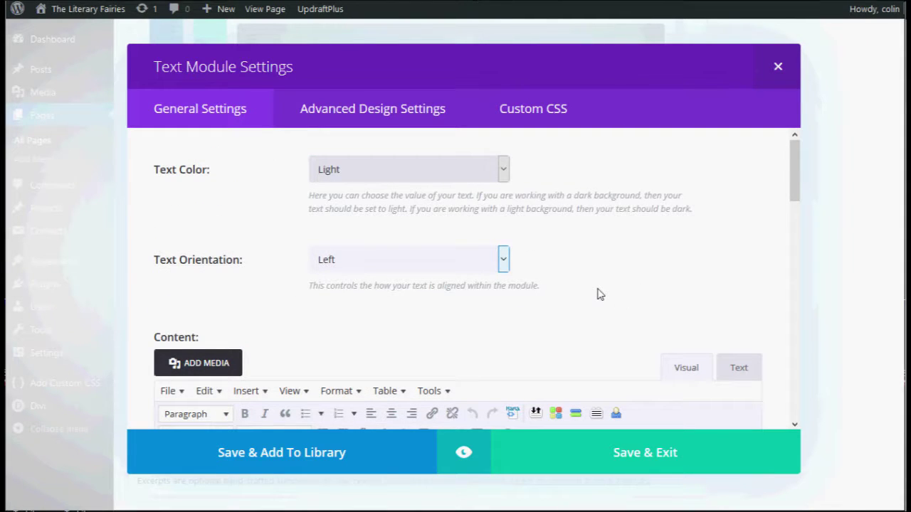
Check the Frequently Asked Questions module's Text Color and Text Orientation options and review its content down to the last answer
left_click(358, 170)
left_click(486, 210)
left_click(508, 265)
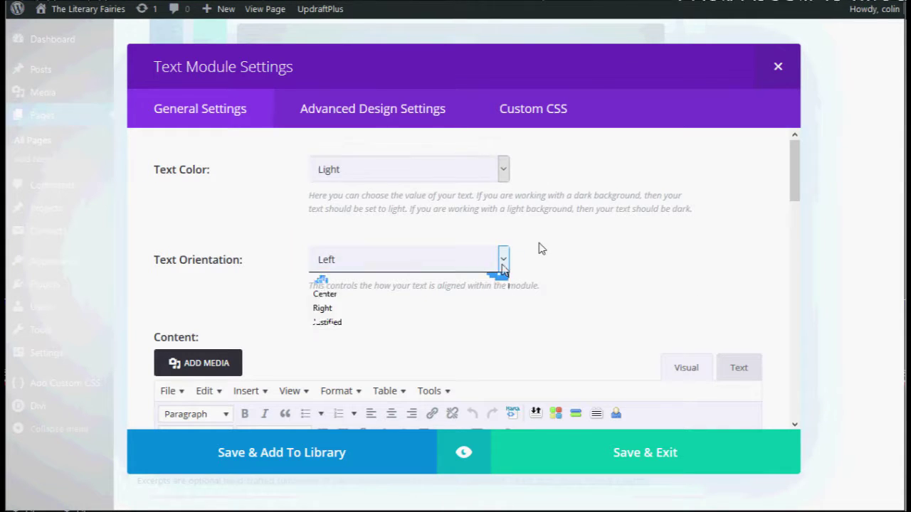
left_click(599, 266)
scroll(601, 277, "down", 3)
scroll(601, 279, "down", 8)
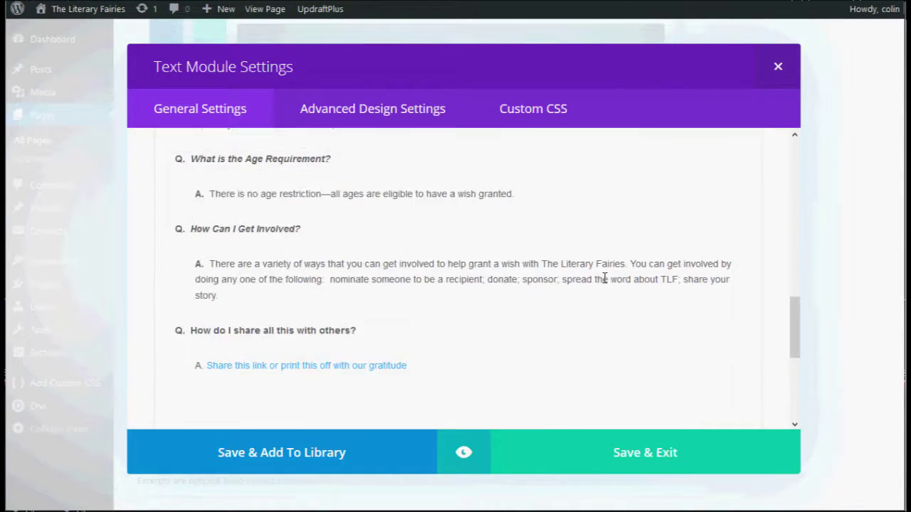
scroll(601, 285, "up", 10)
scroll(600, 285, "down", 2)
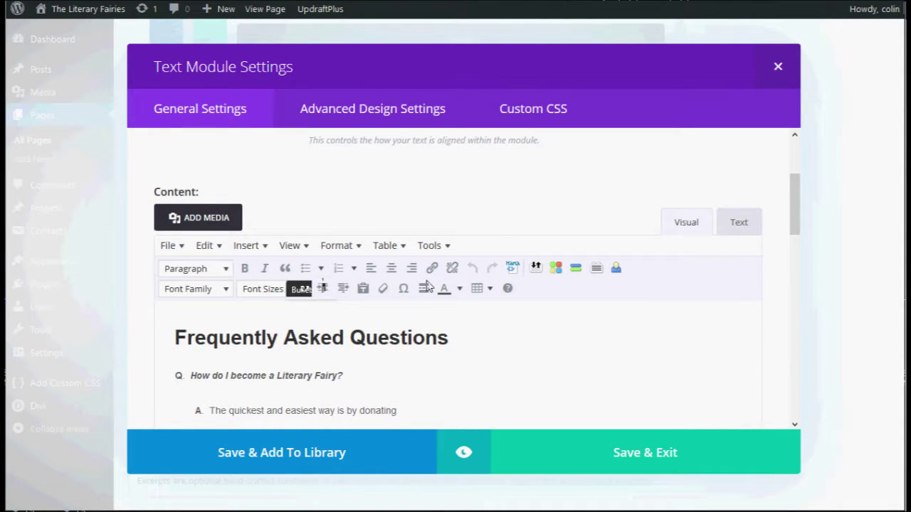
Save and close the Frequently Asked Questions module's settings and update the Home page
left_click(679, 464)
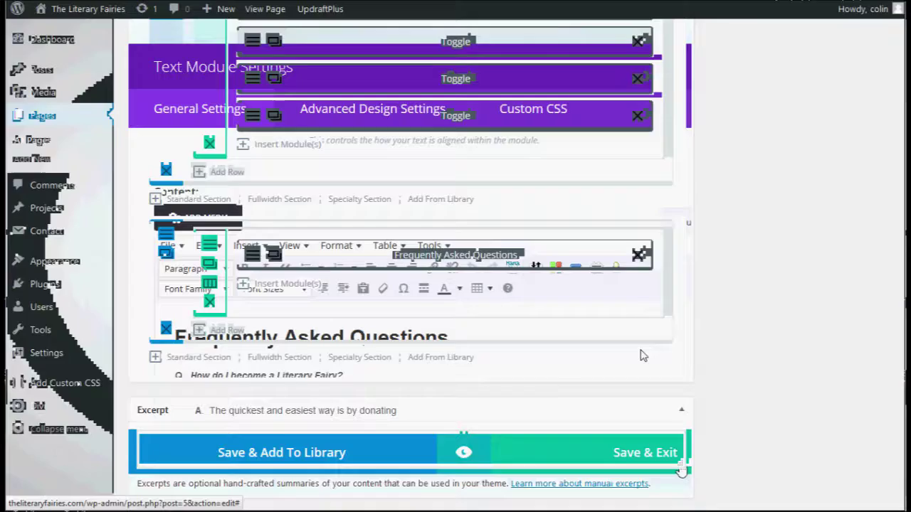
scroll(829, 307, "up", 10)
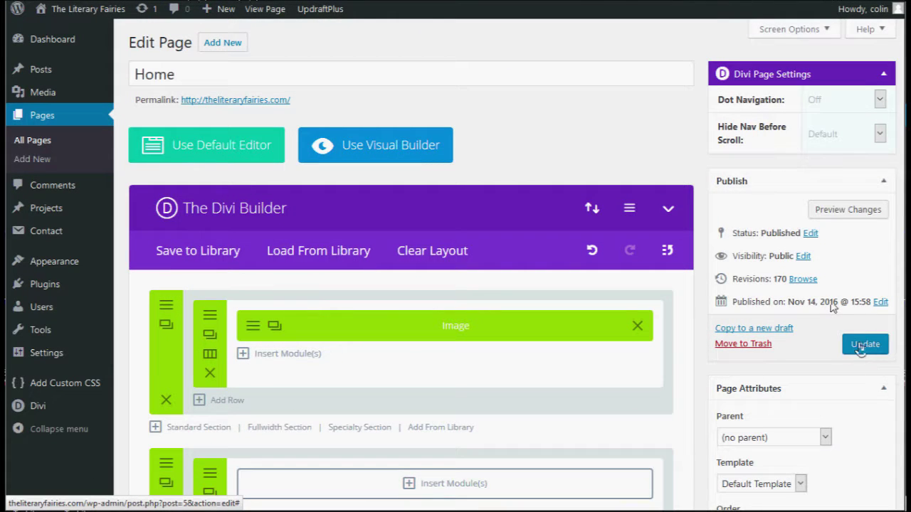
left_click(861, 347)
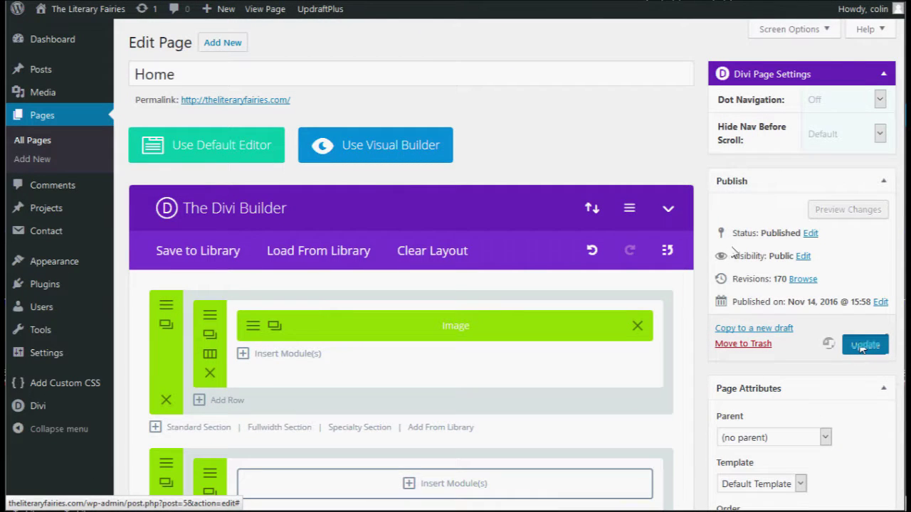